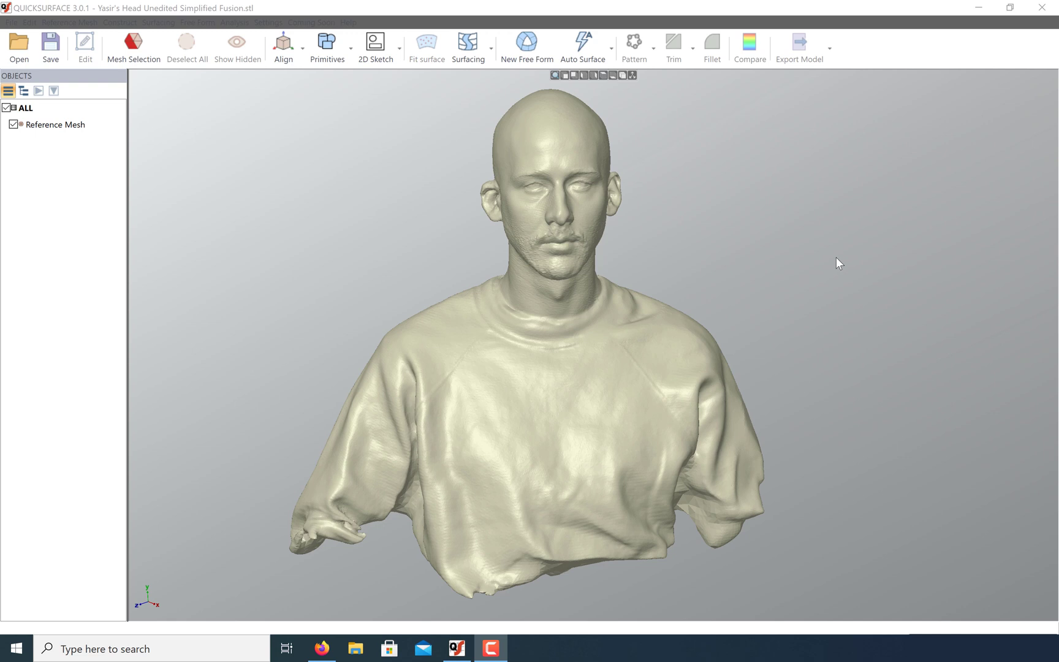
Display the global coordinate axes and grid, then view the bust from the front and back
left_click(632, 75)
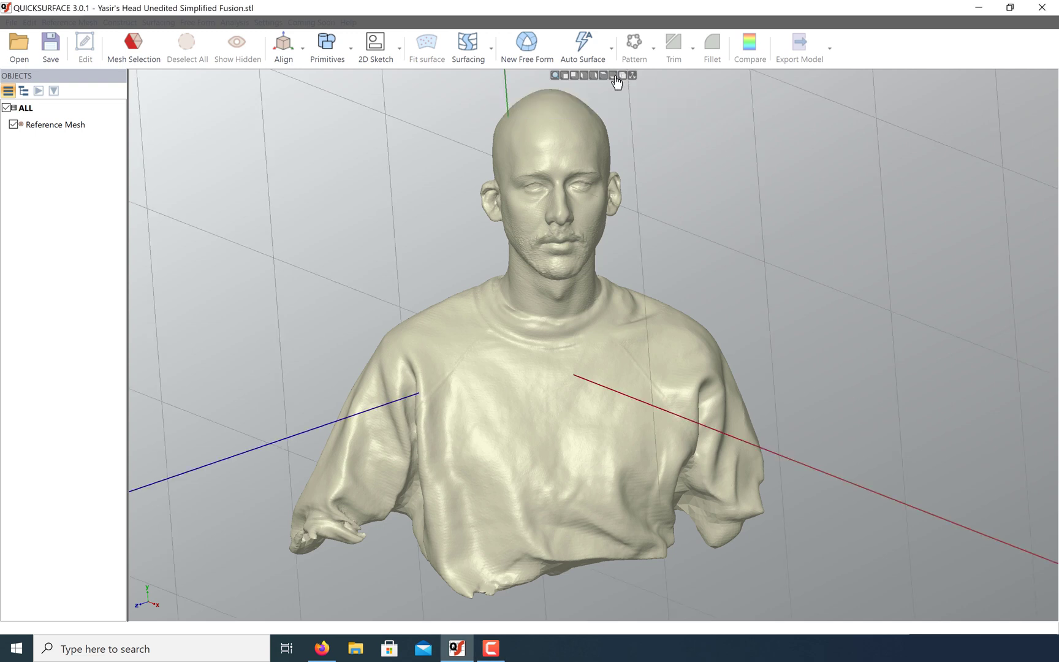
left_click(562, 79)
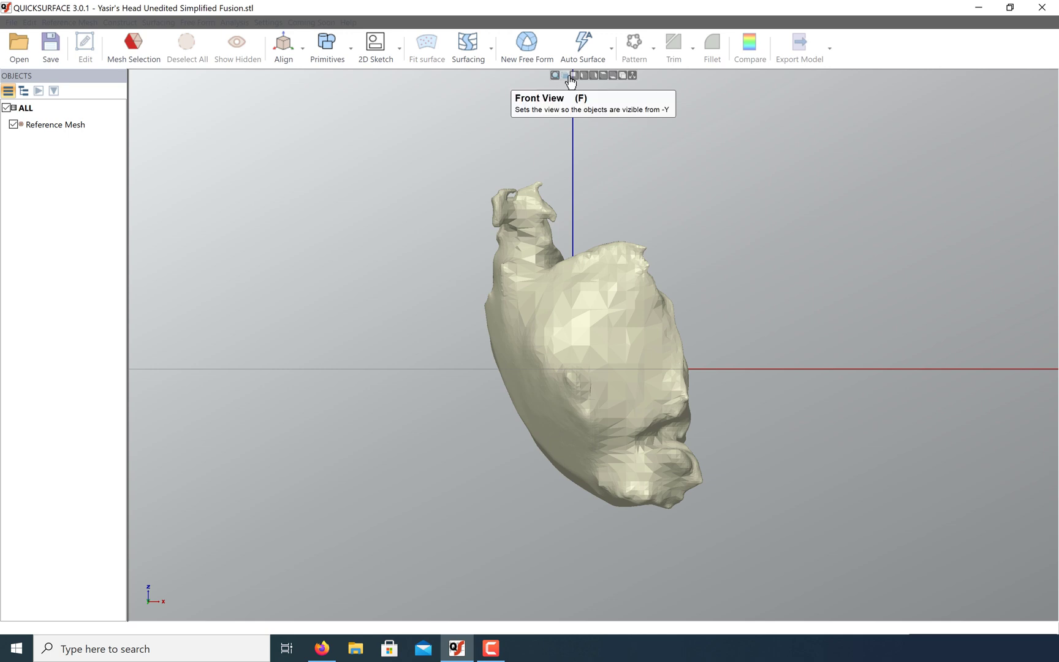
left_click(574, 76)
Orbit the view until the bust stands upright facing the front in perspective
right_click_drag(665, 539, 1015, 362)
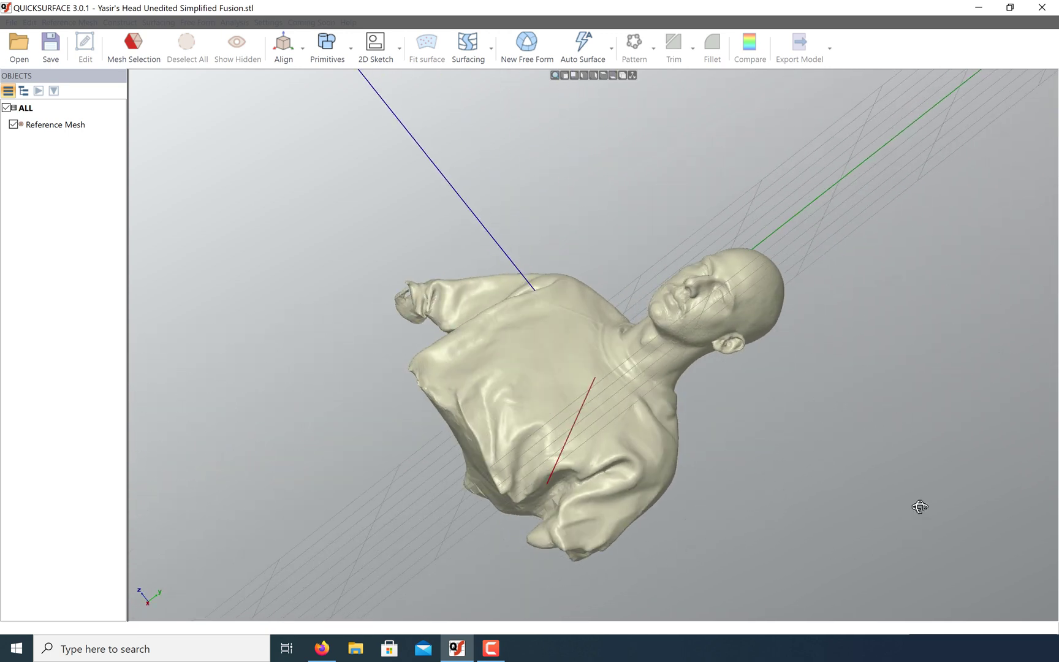
right_click_drag(921, 507, 753, 561)
right_click_drag(520, 371, 660, 560)
right_click_drag(811, 416, 875, 254)
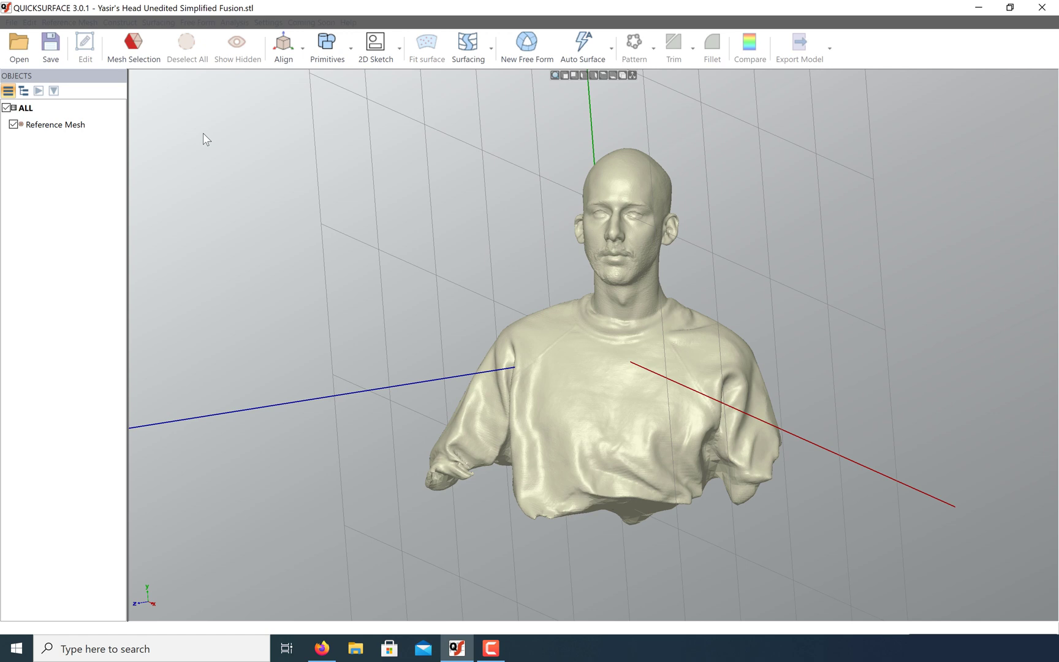
Create the first reference point, Ref. Point, on the back collar line
left_click(351, 49)
left_click(347, 177)
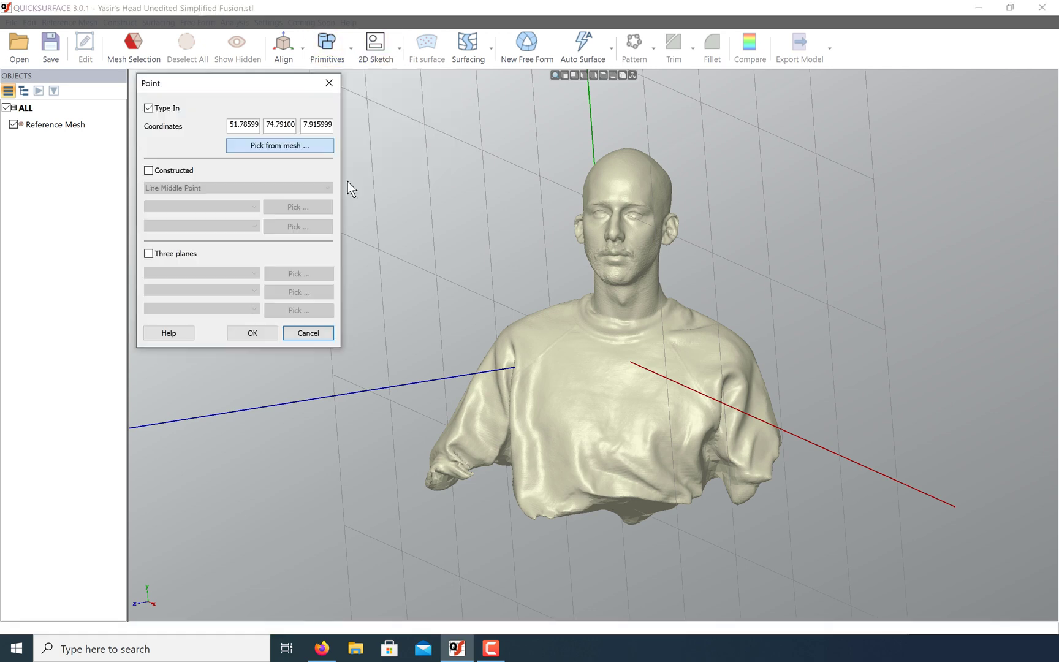
scroll(641, 288, "up", 3)
right_click_drag(643, 293, 643, 296)
scroll(644, 295, "up", 2)
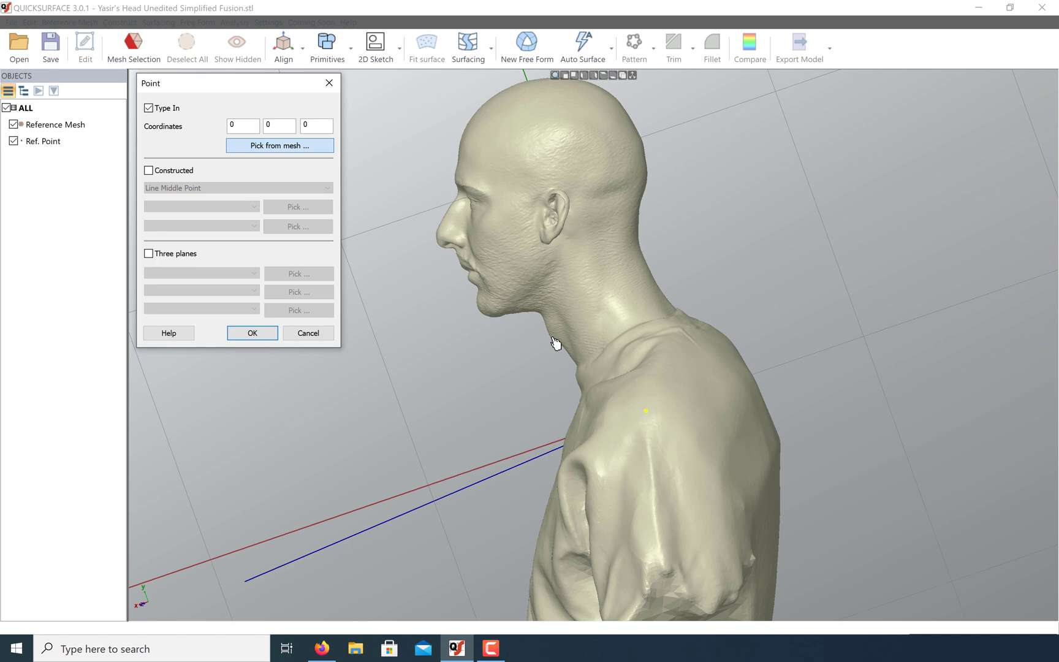
right_click_drag(669, 320, 528, 330)
left_click(526, 325)
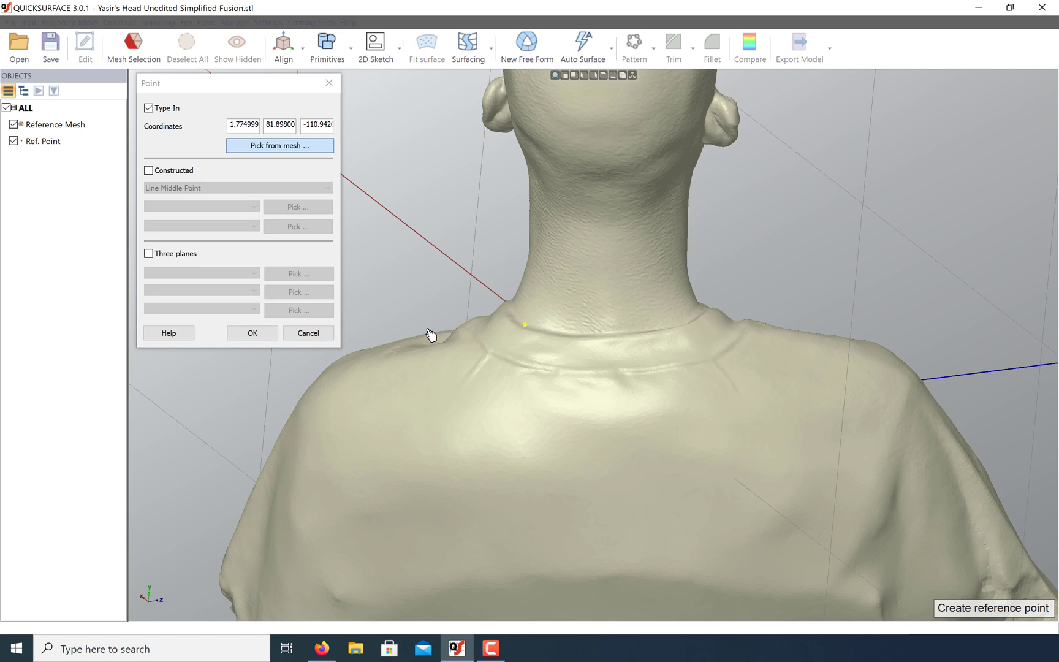
left_click(251, 333)
Add a second reference point, Ref. Point(1), further along the collar line
left_click(352, 47)
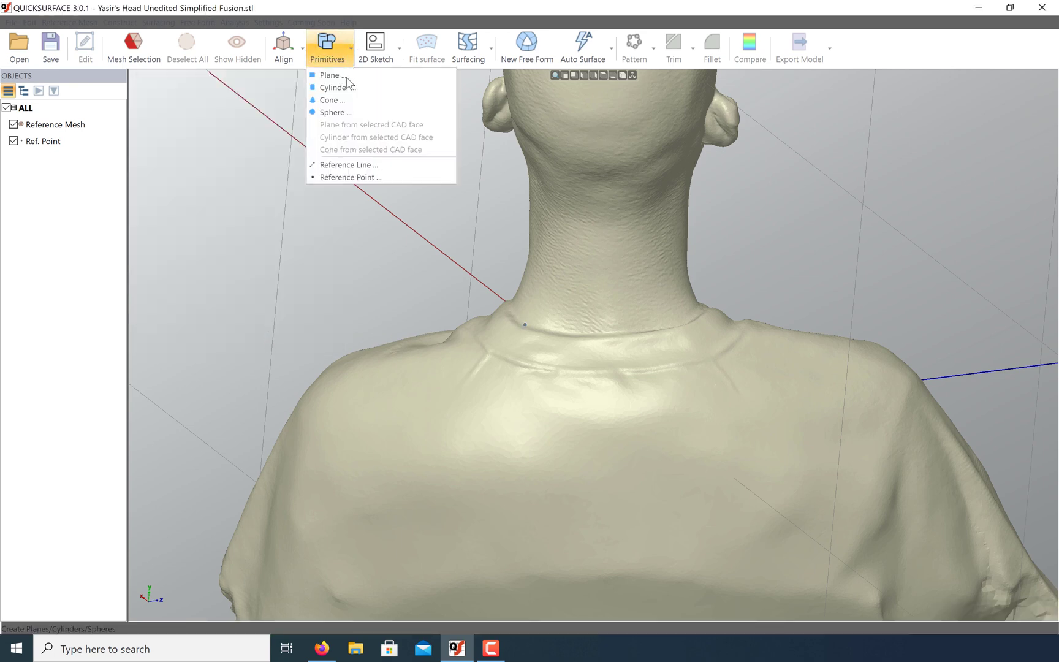
left_click(353, 178)
right_click_drag(688, 331, 687, 374)
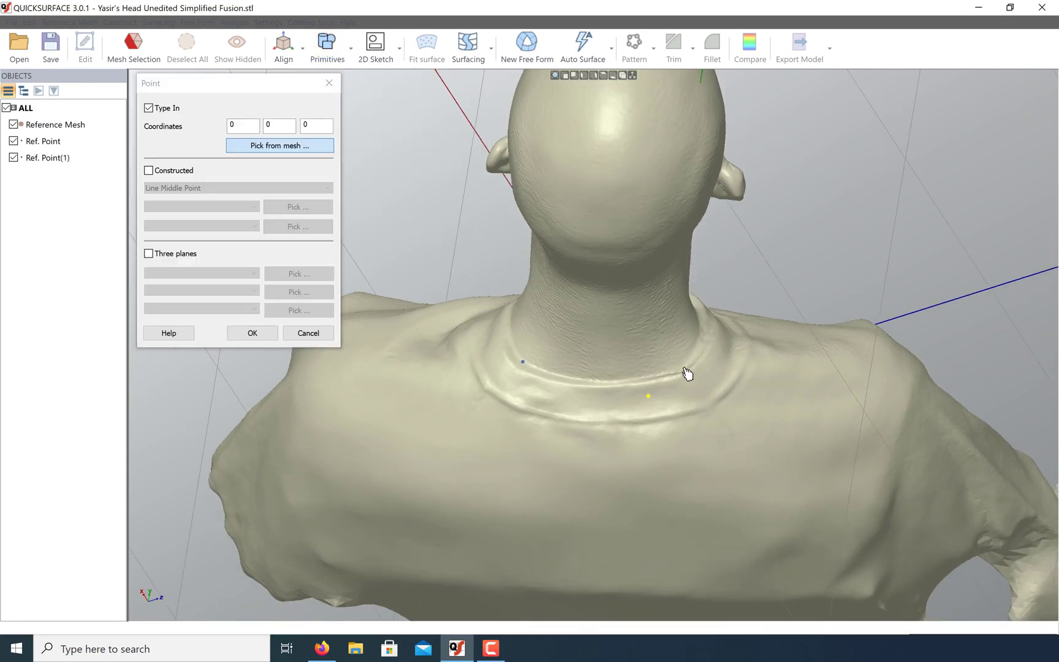
left_click(681, 370)
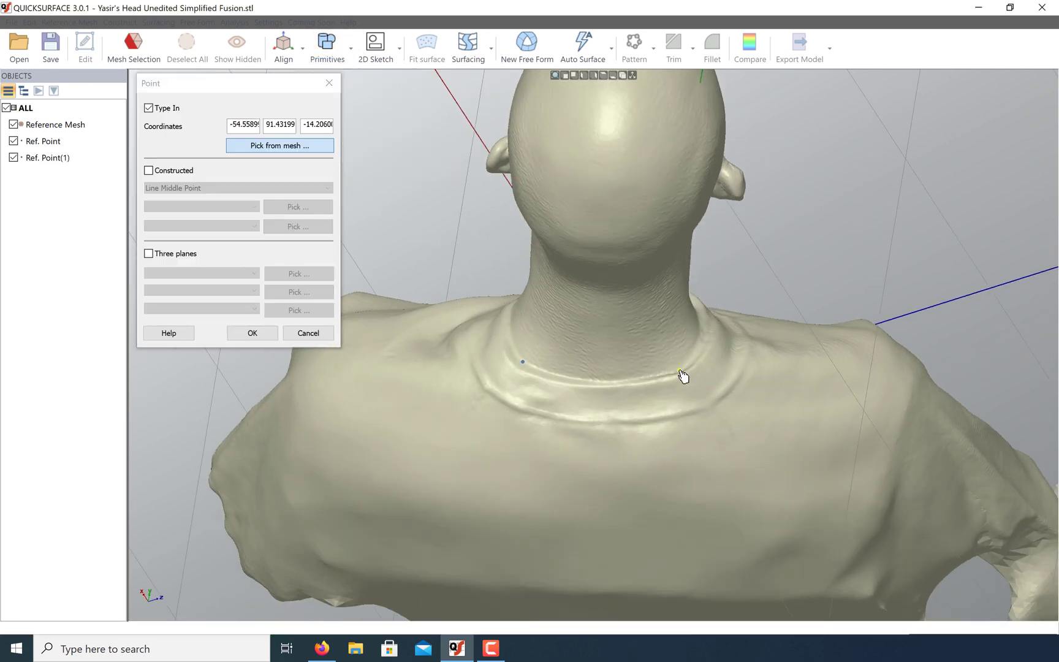
left_click(251, 334)
Add a third reference point, Ref. Point(2), on the front of the neck
left_click(327, 47)
left_click(362, 179)
right_click_drag(650, 334, 688, 239)
left_click(724, 245)
right_click_drag(740, 554, 533, 347)
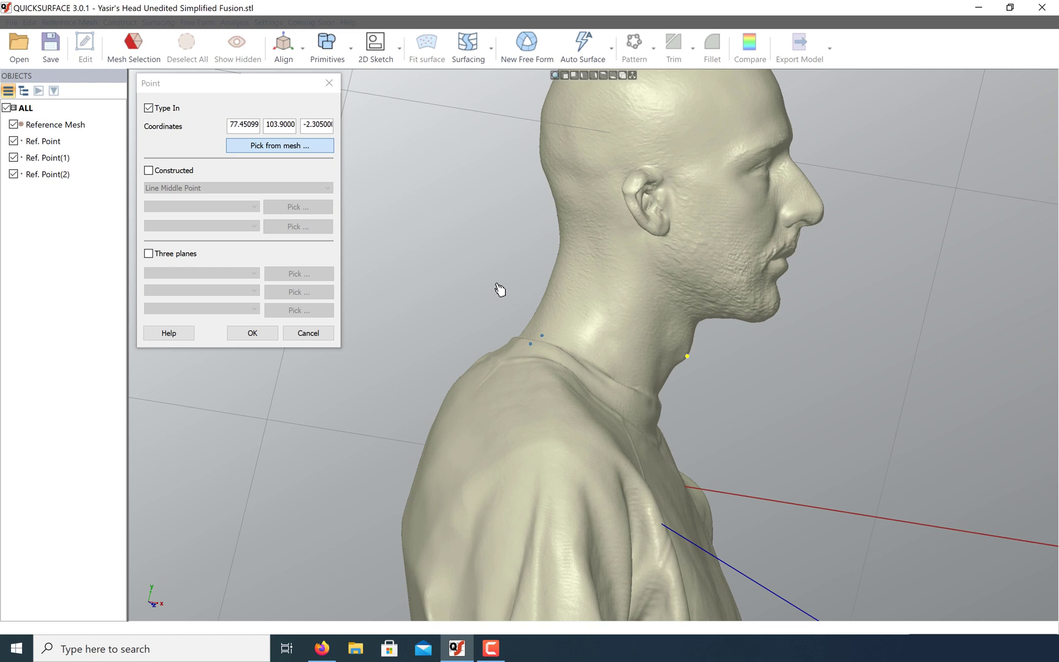
left_click(252, 333)
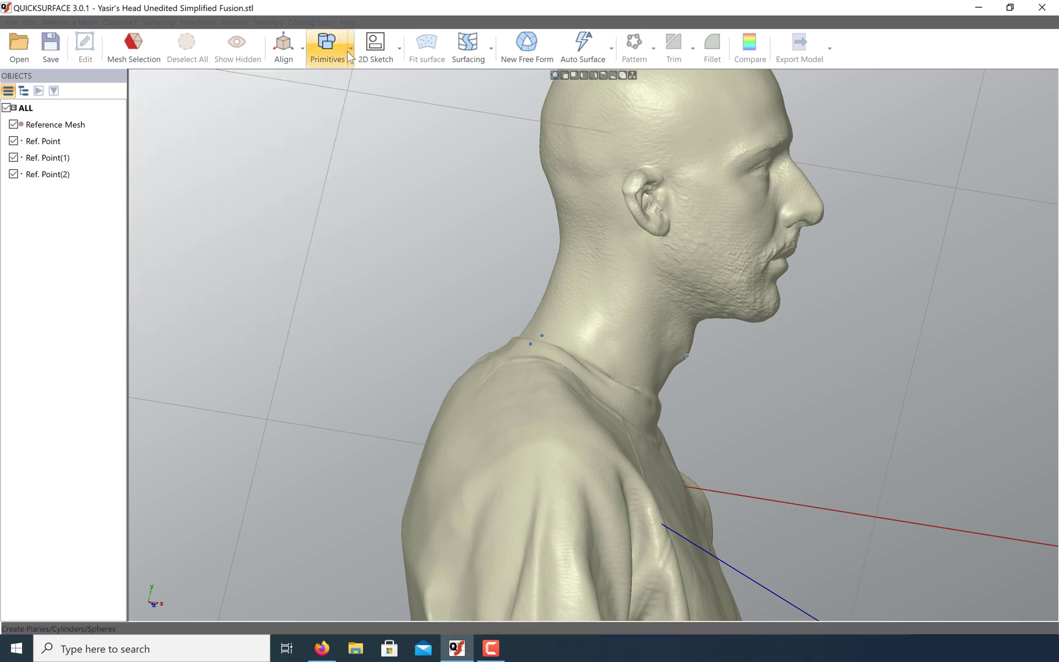
Create a reference line joining Ref. Point and Ref. Point(1) on the collar
left_click(351, 57)
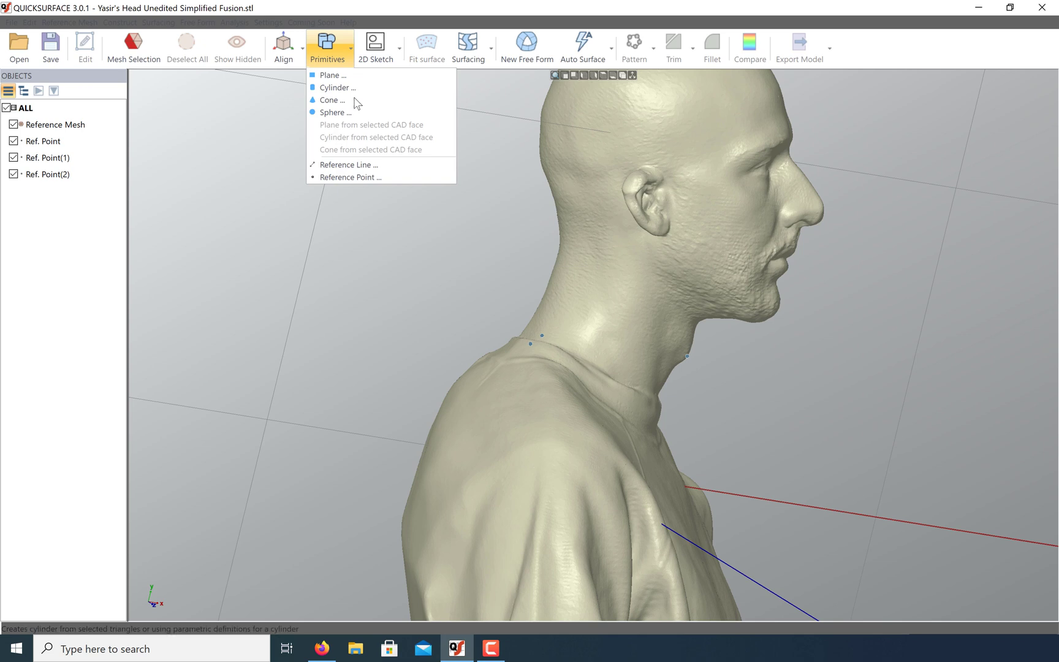
left_click(355, 161)
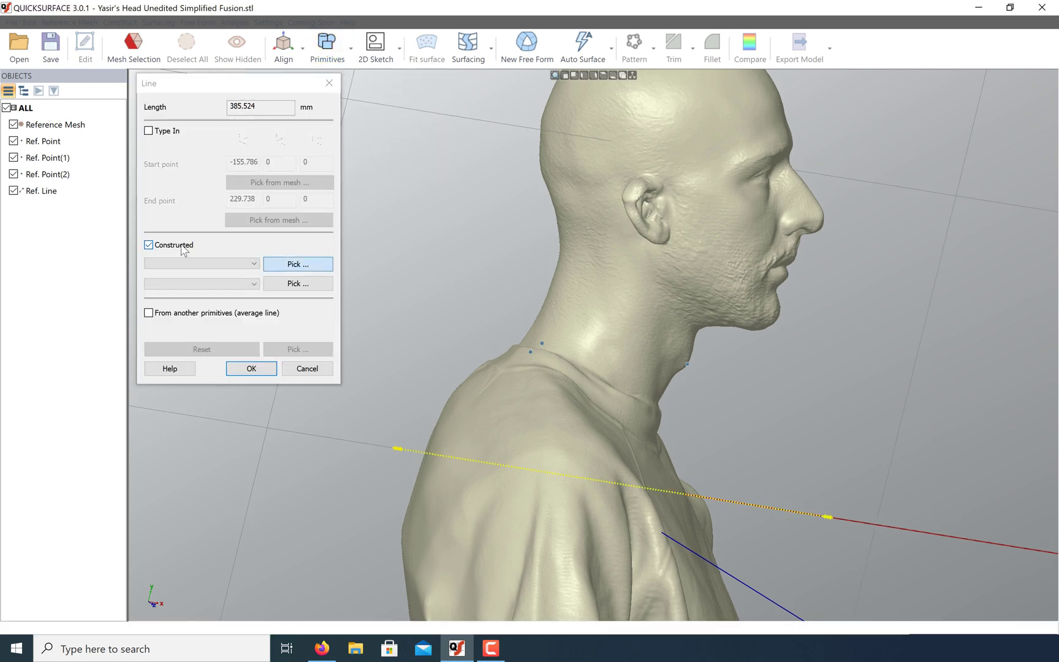
left_click(543, 342)
left_click(530, 351)
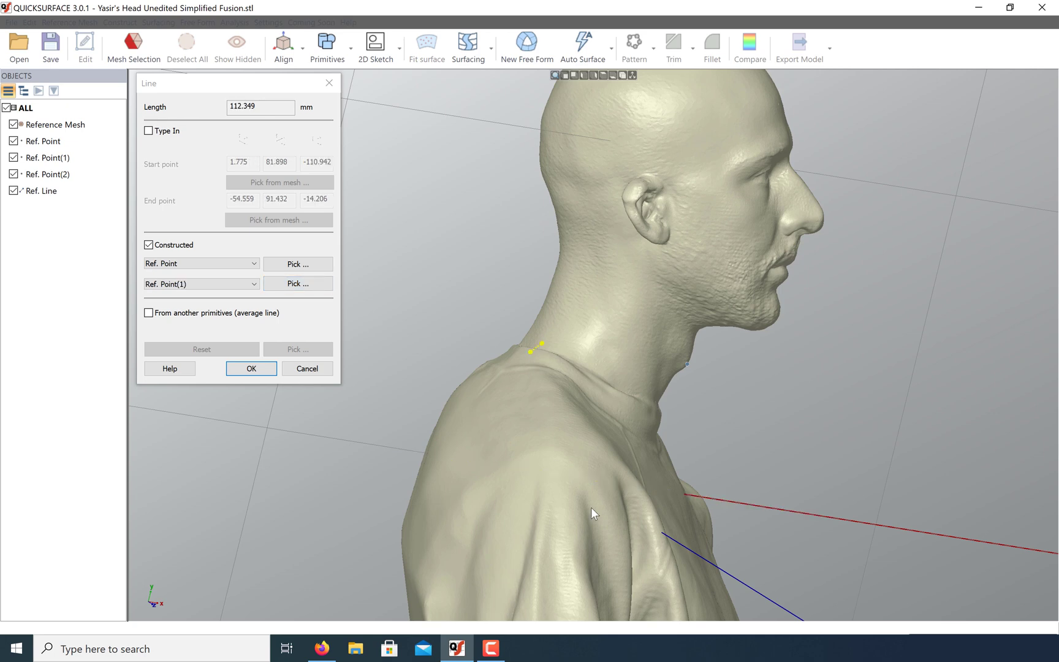
right_click_drag(591, 507, 591, 508)
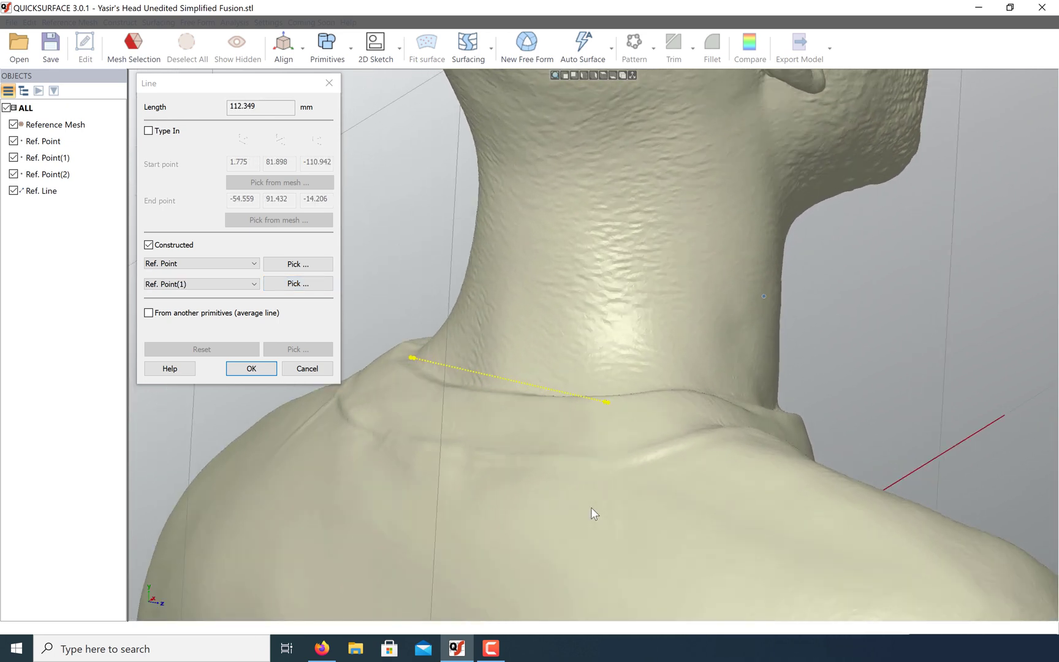
left_click(264, 371)
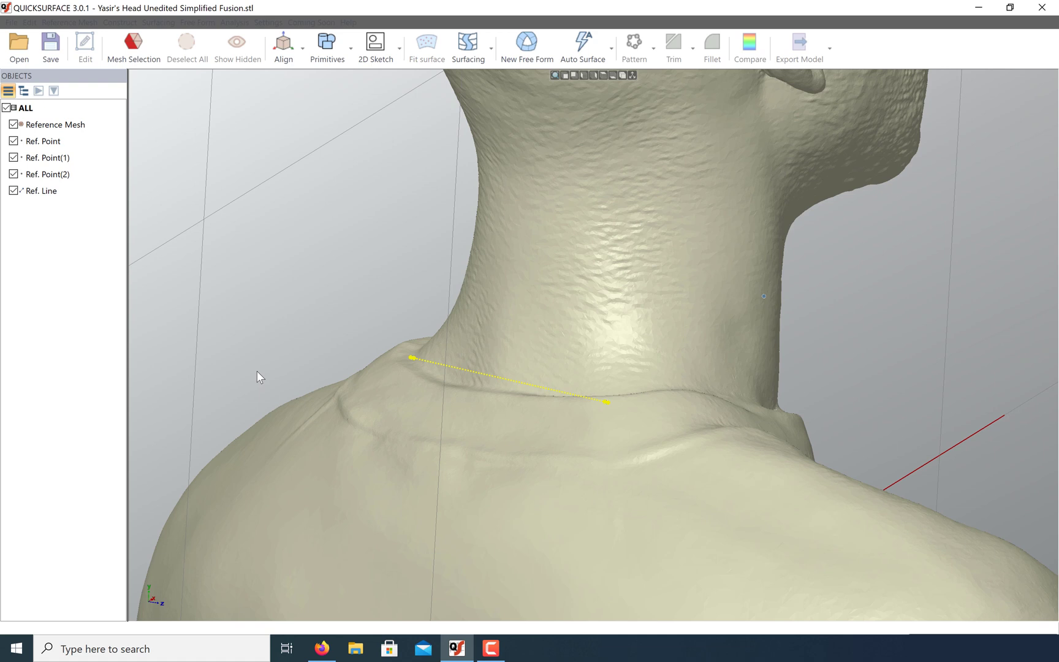
Create Ref. Line(1) running from Ref. Point(2) to meet Ref. Line
left_click(350, 52)
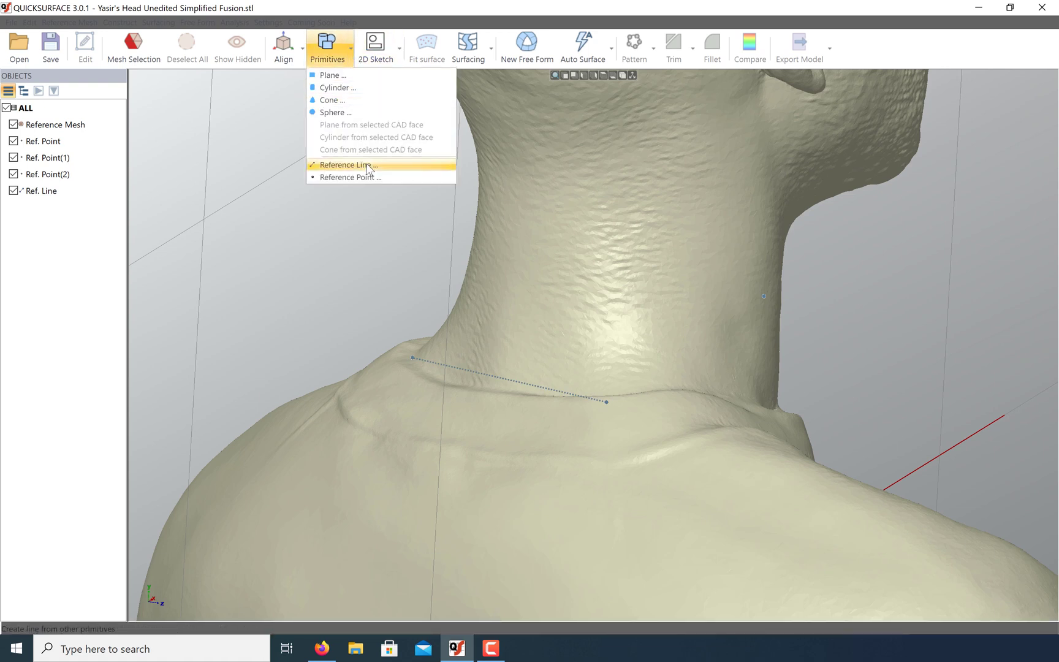
left_click(368, 166)
left_click(765, 299)
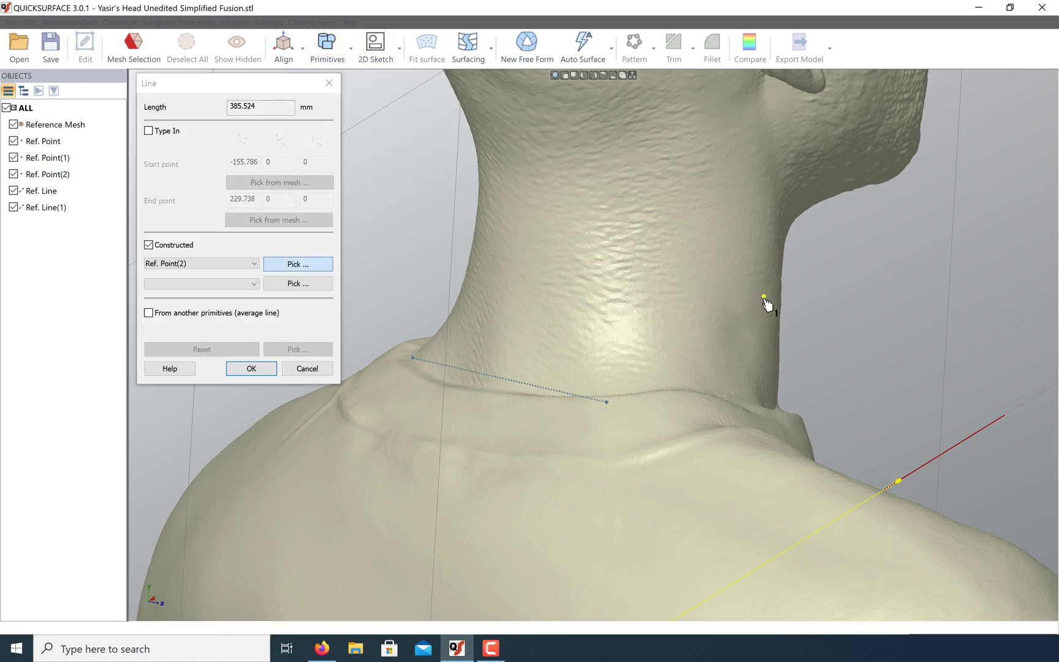
left_click(513, 385)
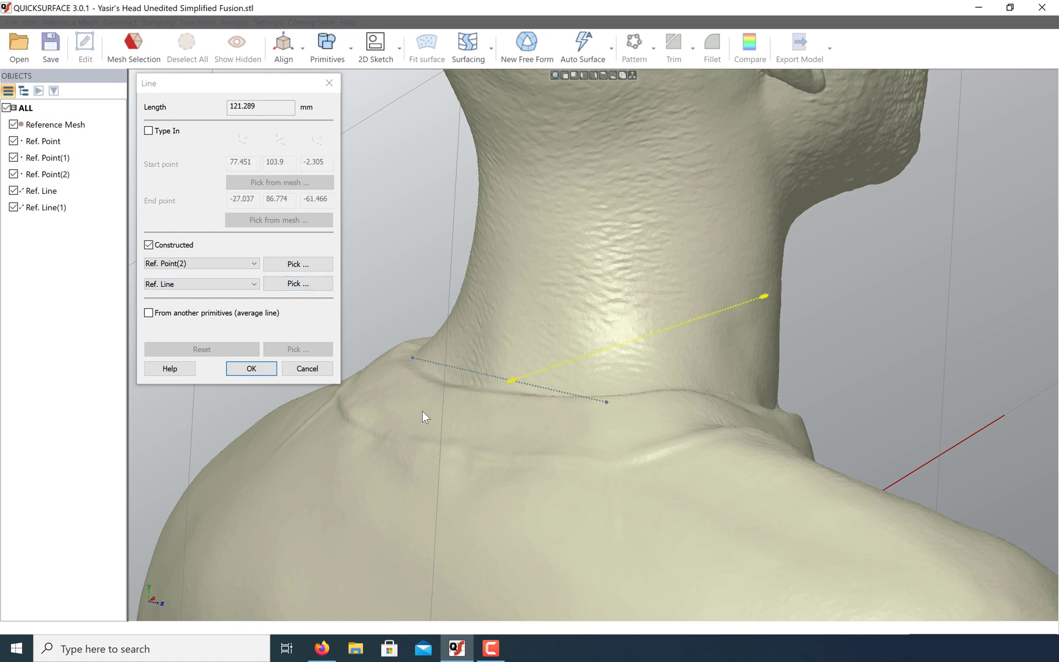
left_click(259, 369)
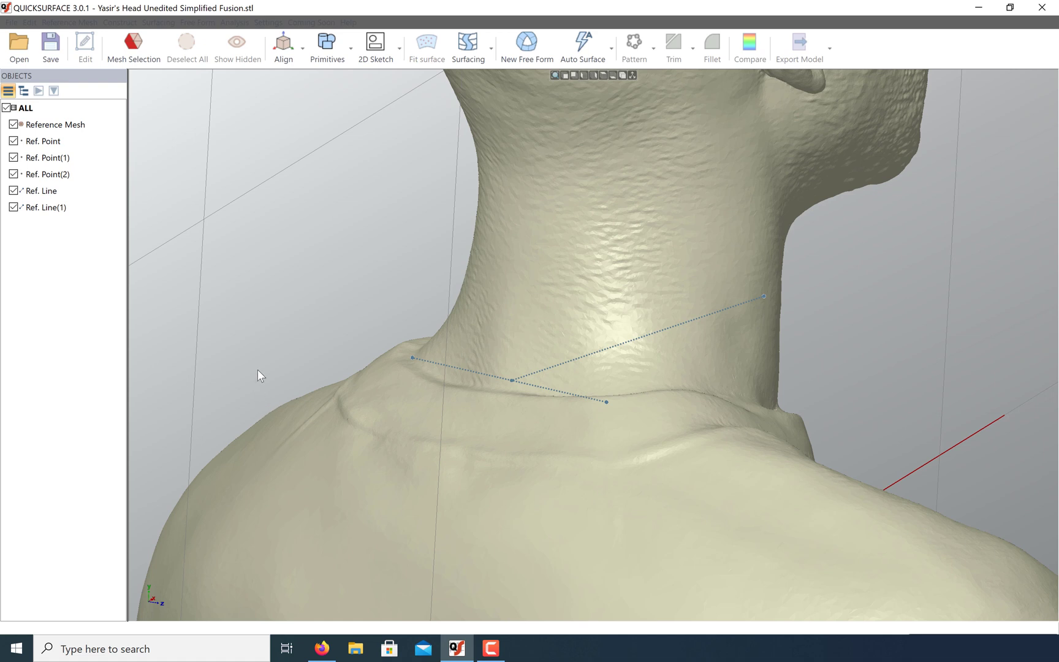
Construct a plane from primitives Ref. Line(1) and Ref. Line, cutting across the neck
left_click(352, 49)
left_click(348, 79)
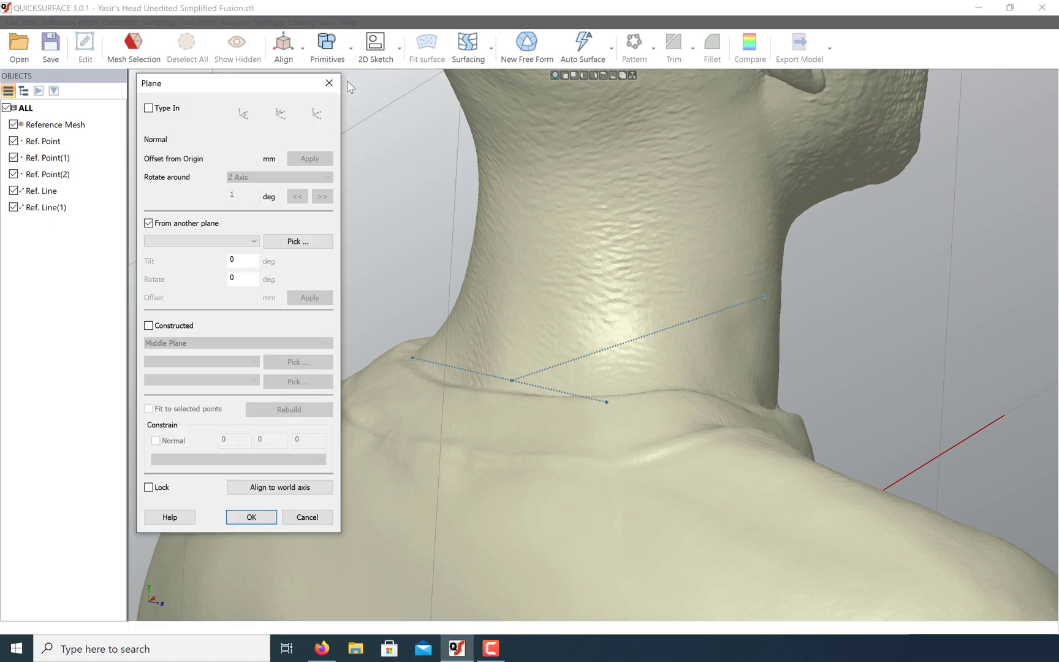
left_click(187, 330)
left_click(187, 328)
left_click(189, 344)
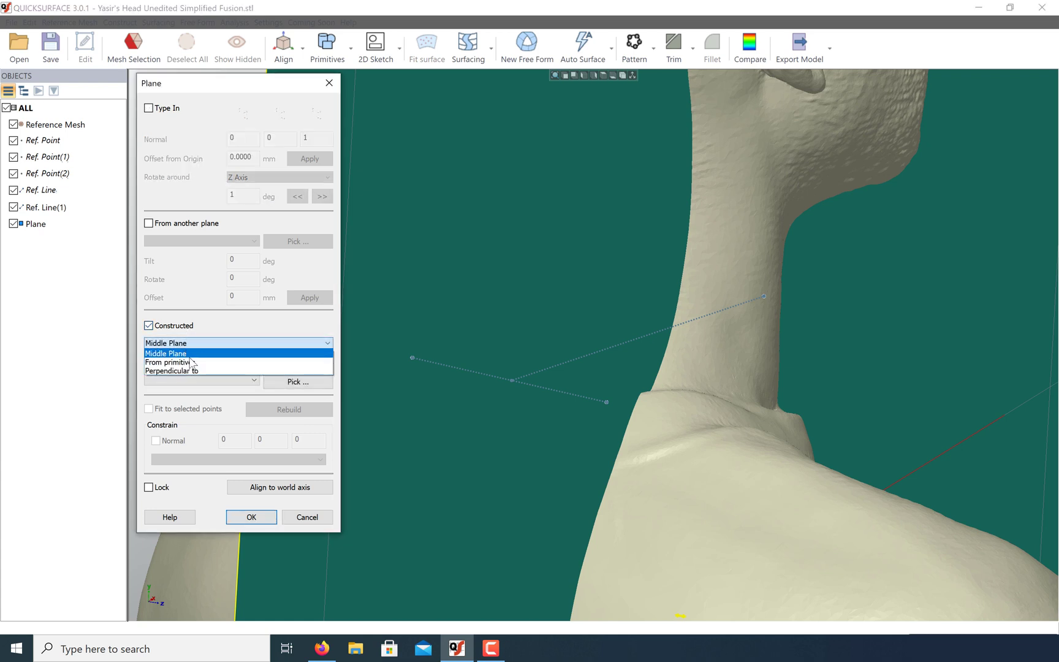
left_click(194, 364)
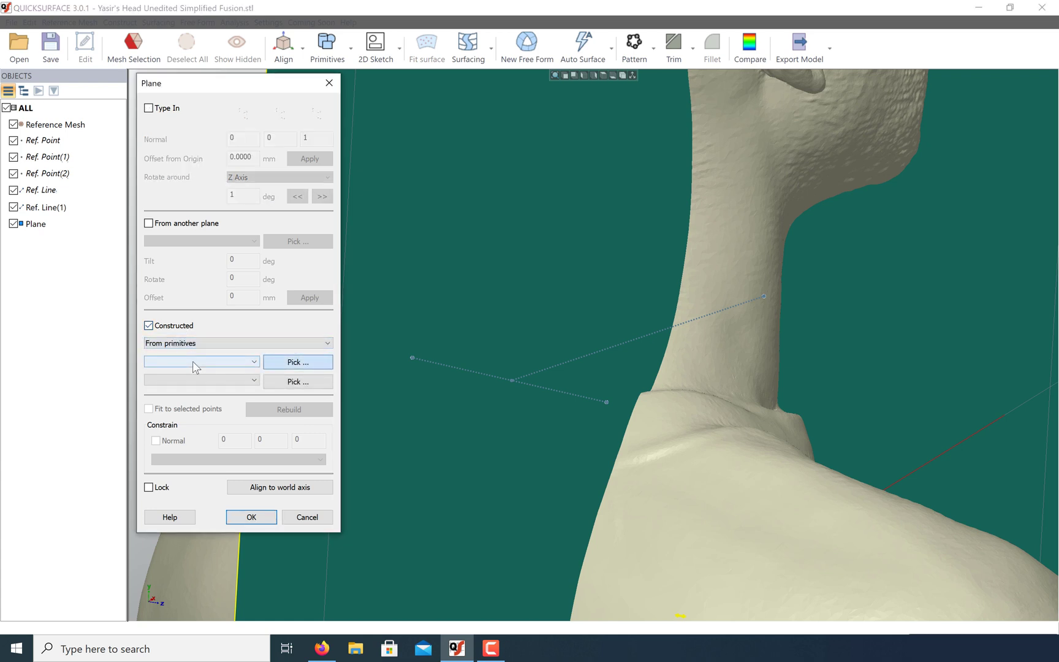
left_click(538, 373)
left_click(545, 391)
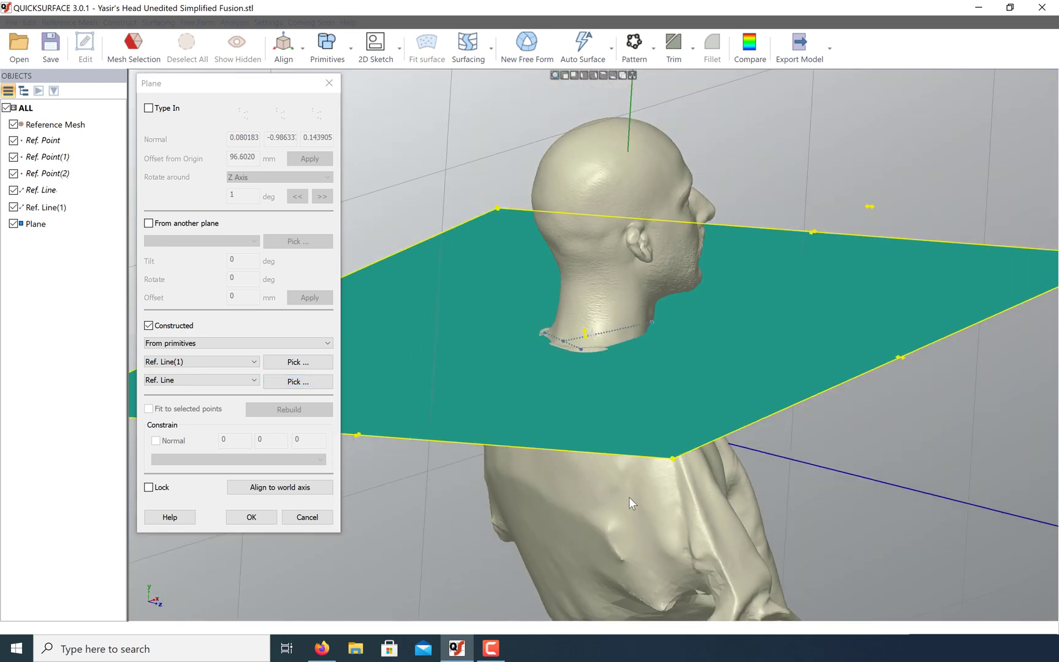
scroll(613, 523, "up", 3)
right_click_drag(612, 525, 573, 562)
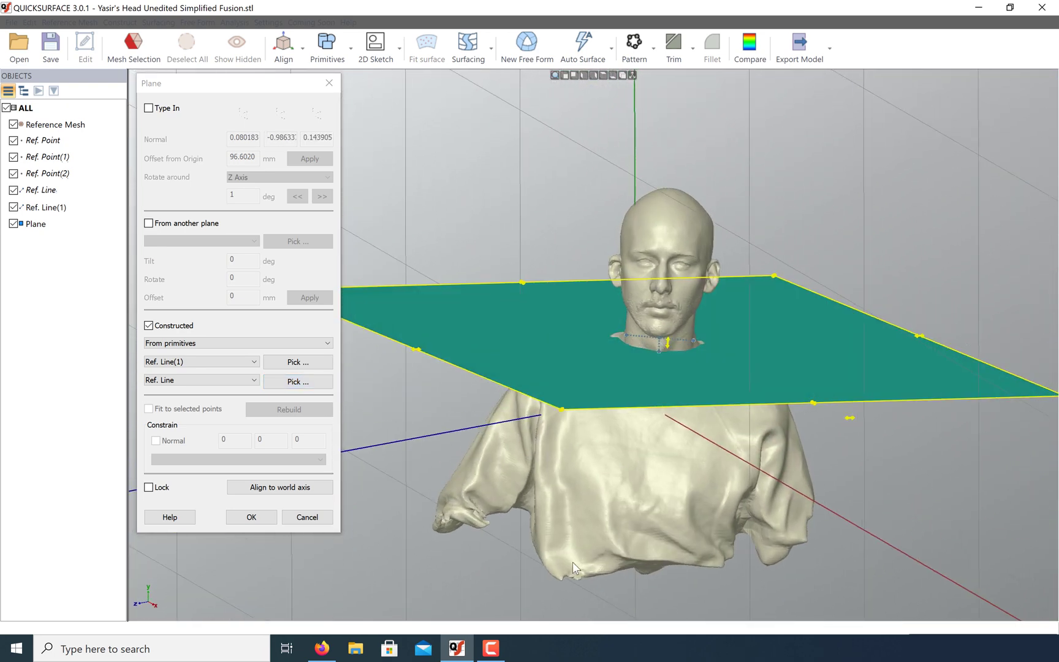
left_click(251, 517)
right_click_drag(248, 521, 553, 323)
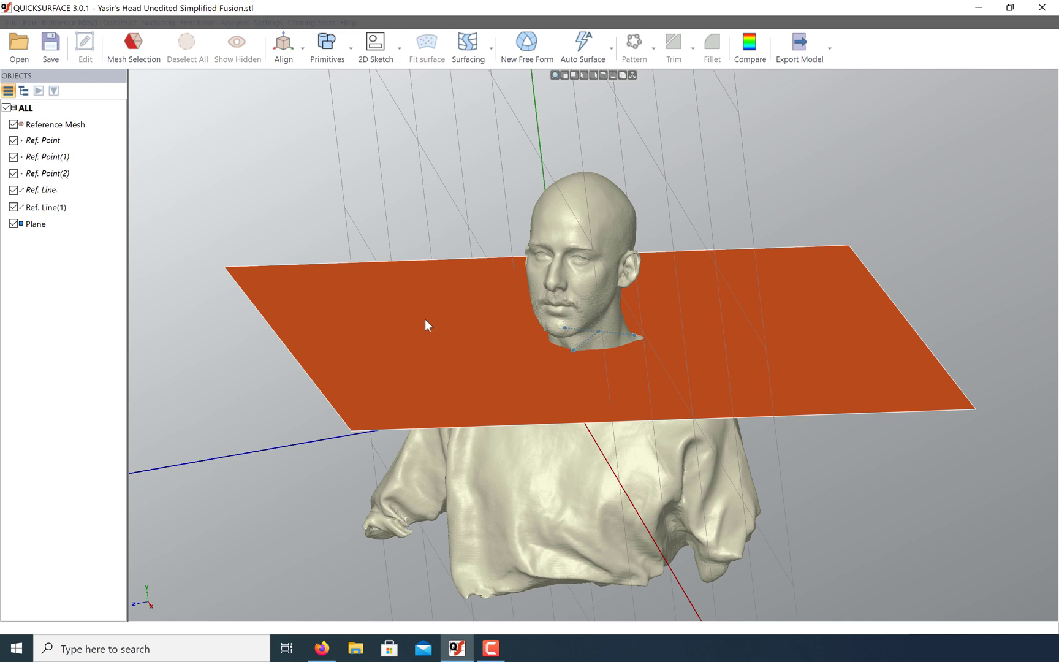
Create Plane(1) offset 200 mm from the neck plane, then hide the original Plane
left_click(351, 48)
left_click(342, 75)
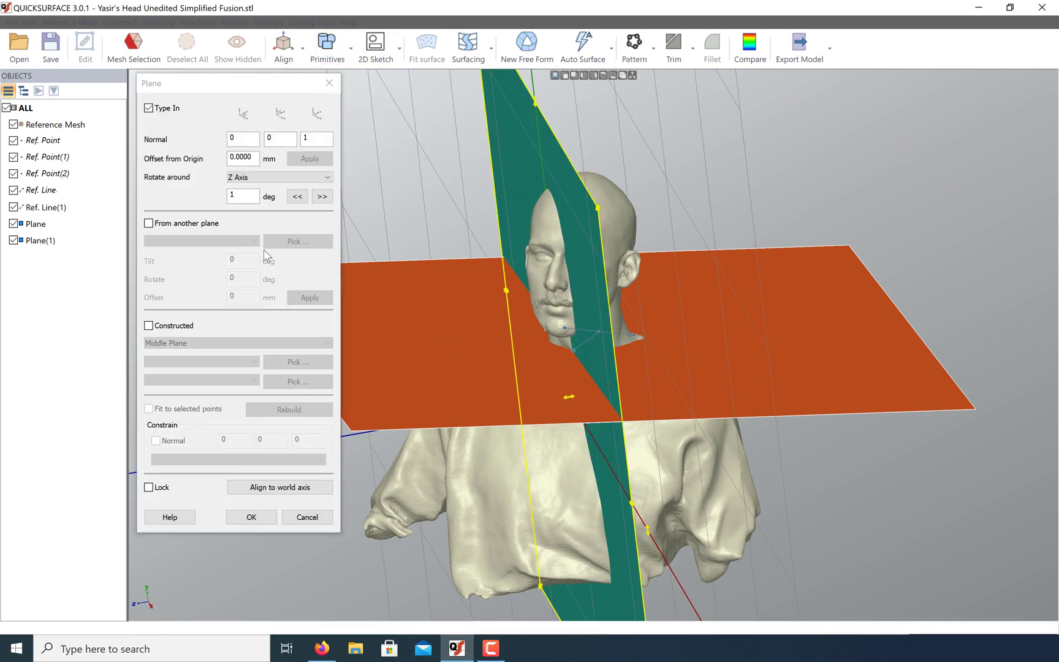
left_click(205, 226)
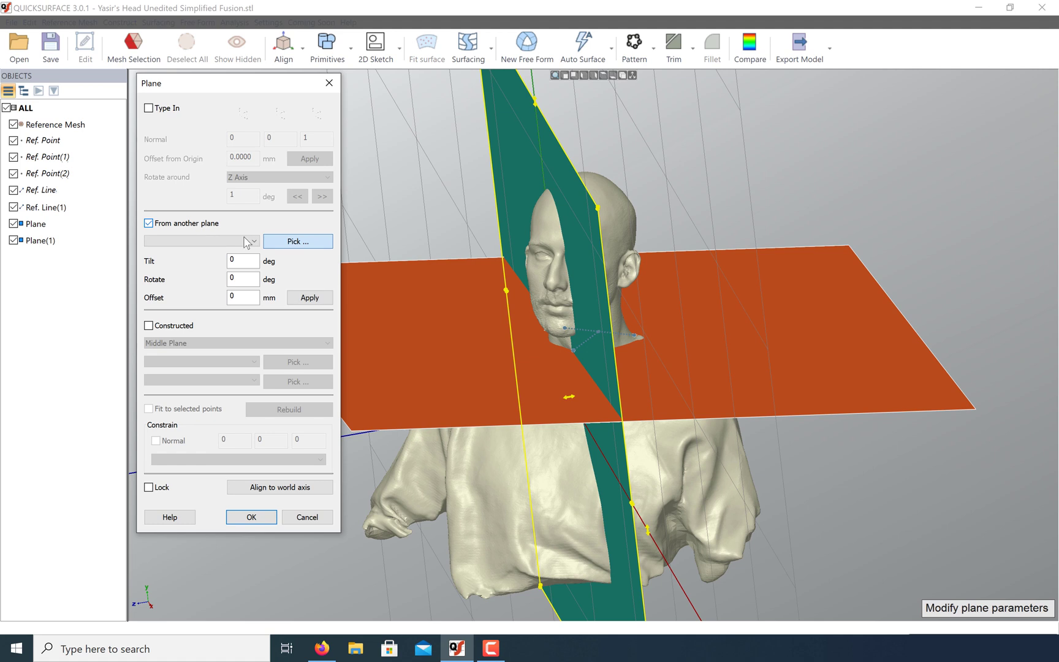
left_click(320, 240)
left_click(402, 307)
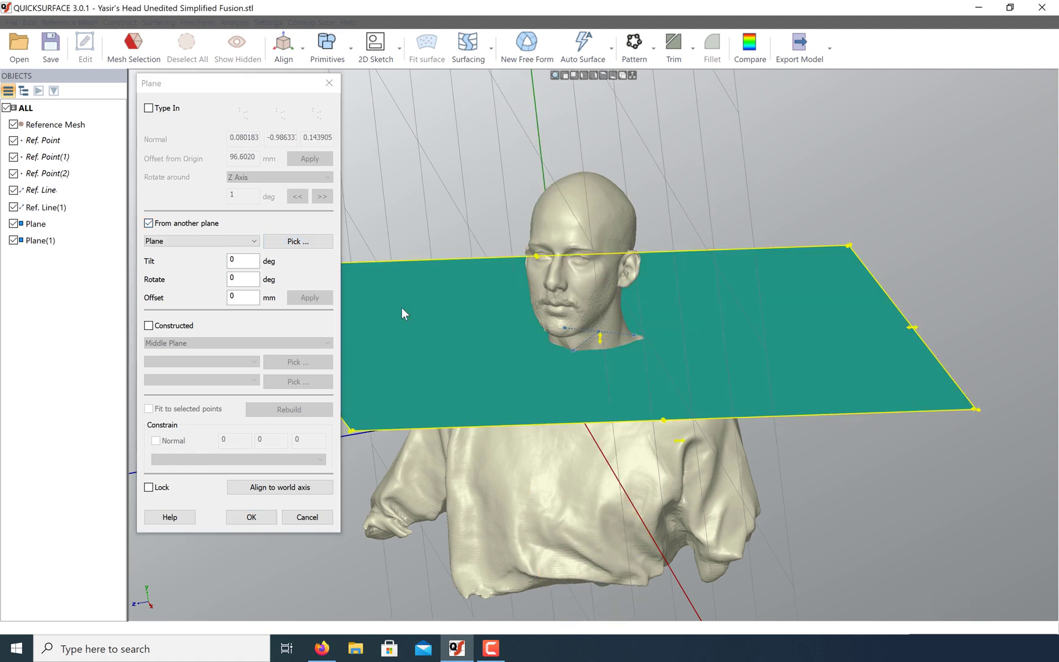
double_click(246, 297)
type("200")
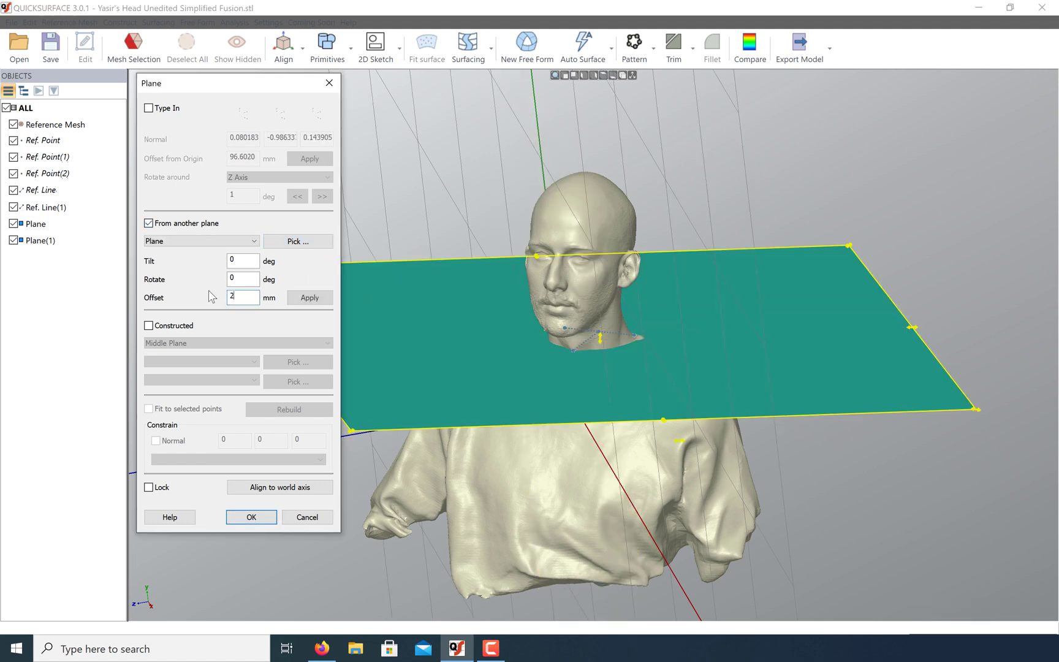
left_click(310, 297)
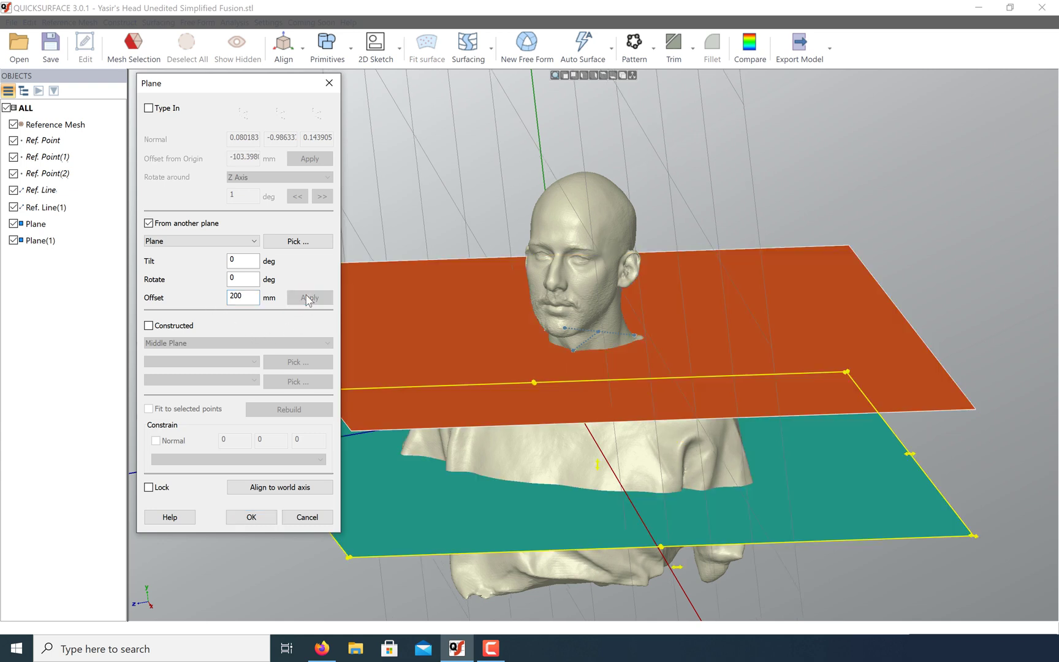
left_click(251, 517)
left_click(13, 223)
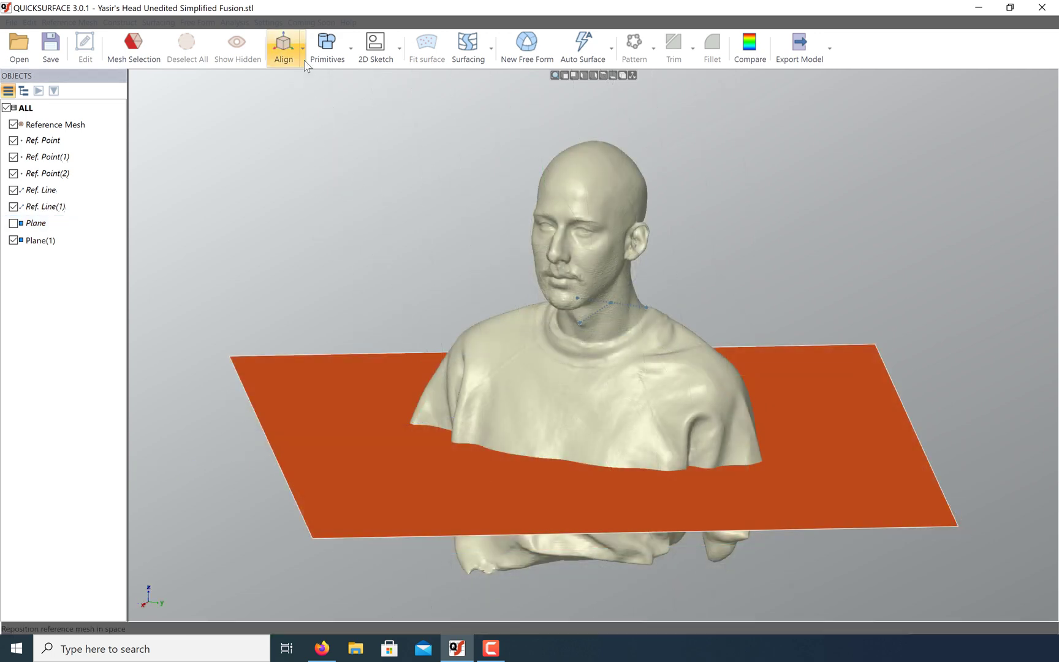
Align the mesh to Plane(1), flipped Y axis Ref. Line(1) and Ref. Point(2); show only the mesh
left_click(303, 62)
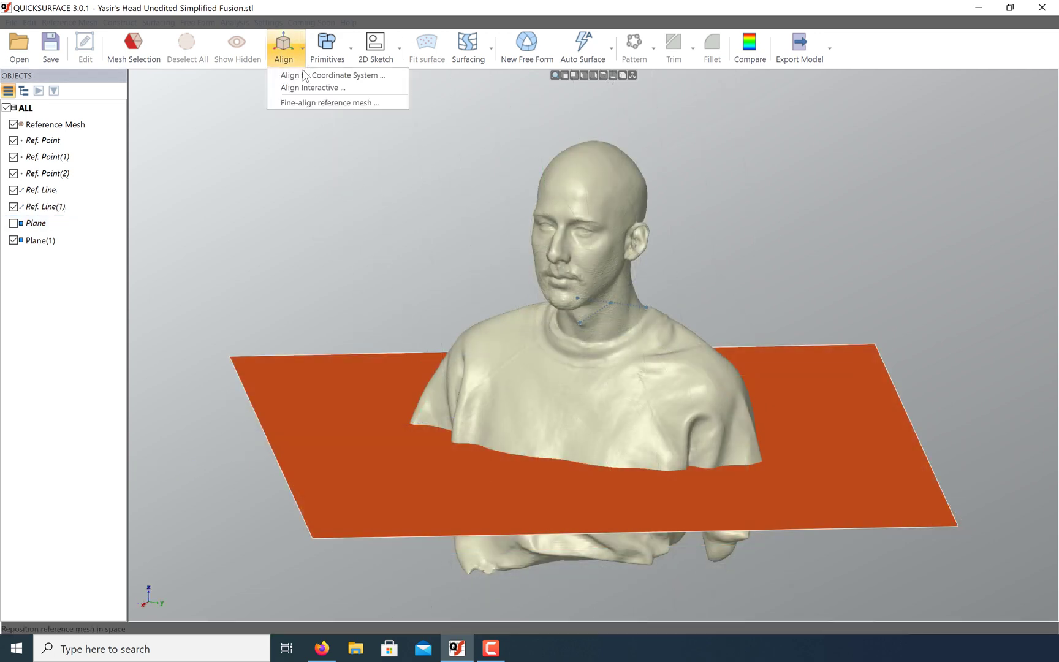
left_click(305, 75)
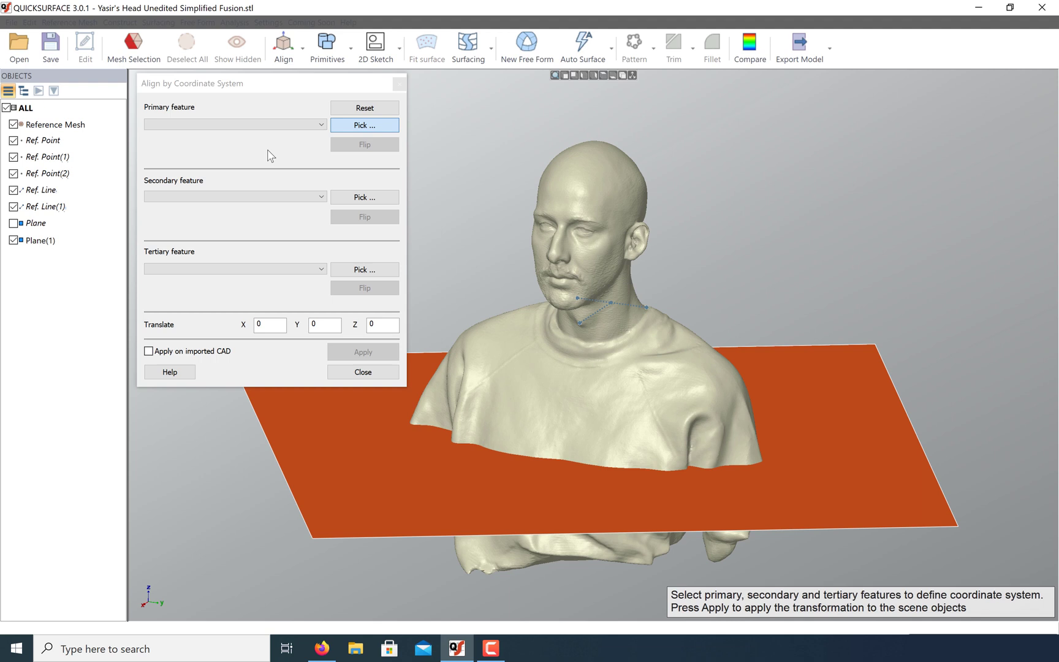
left_click(434, 483)
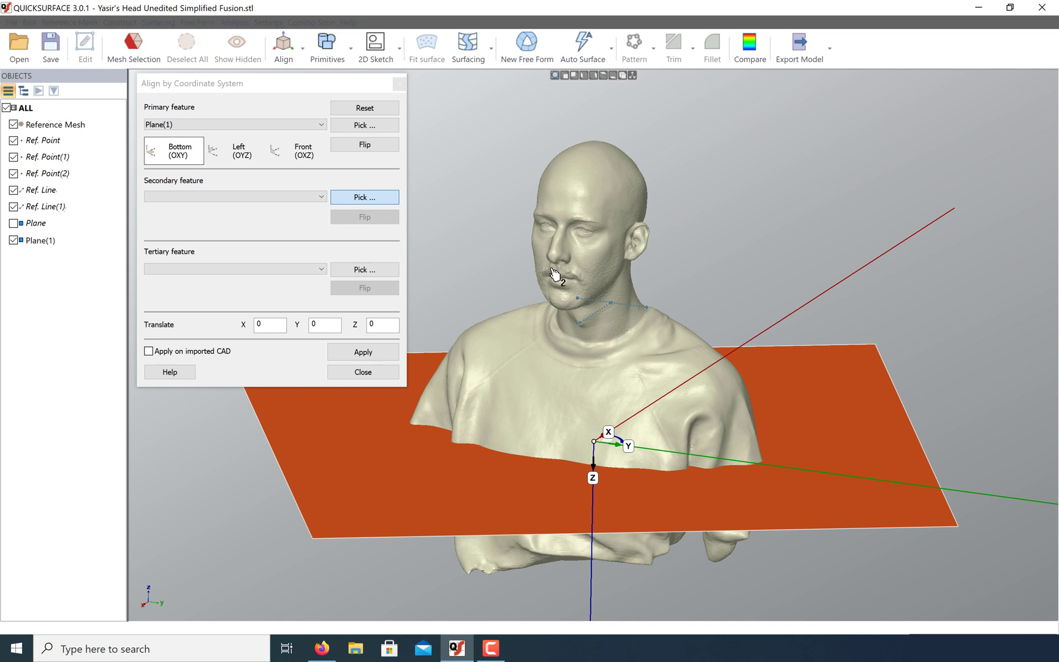
left_click(597, 319)
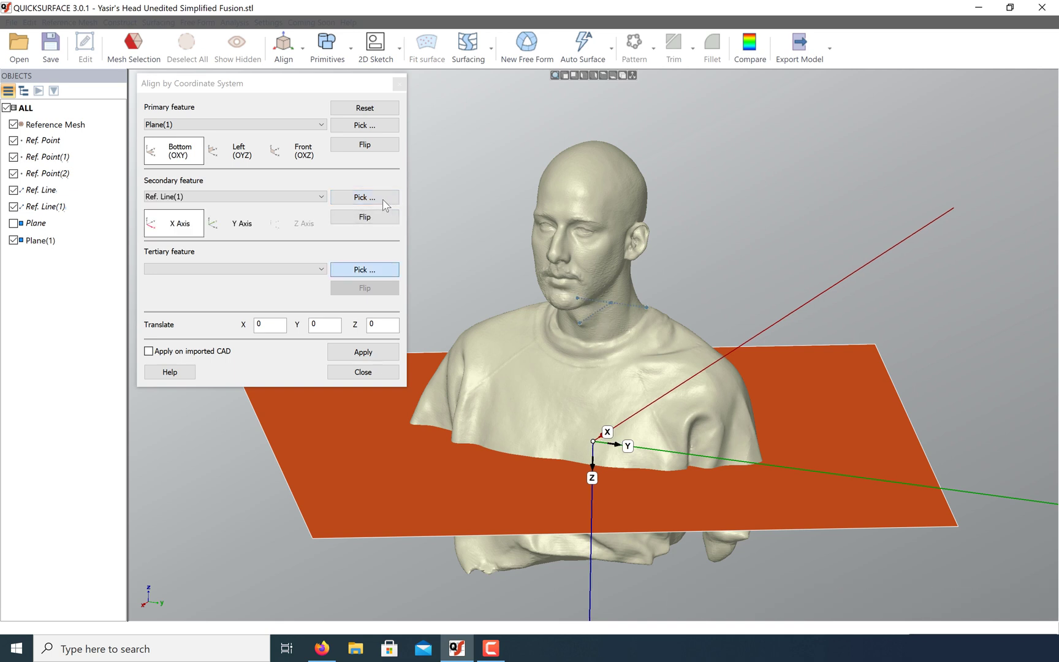
left_click(257, 229)
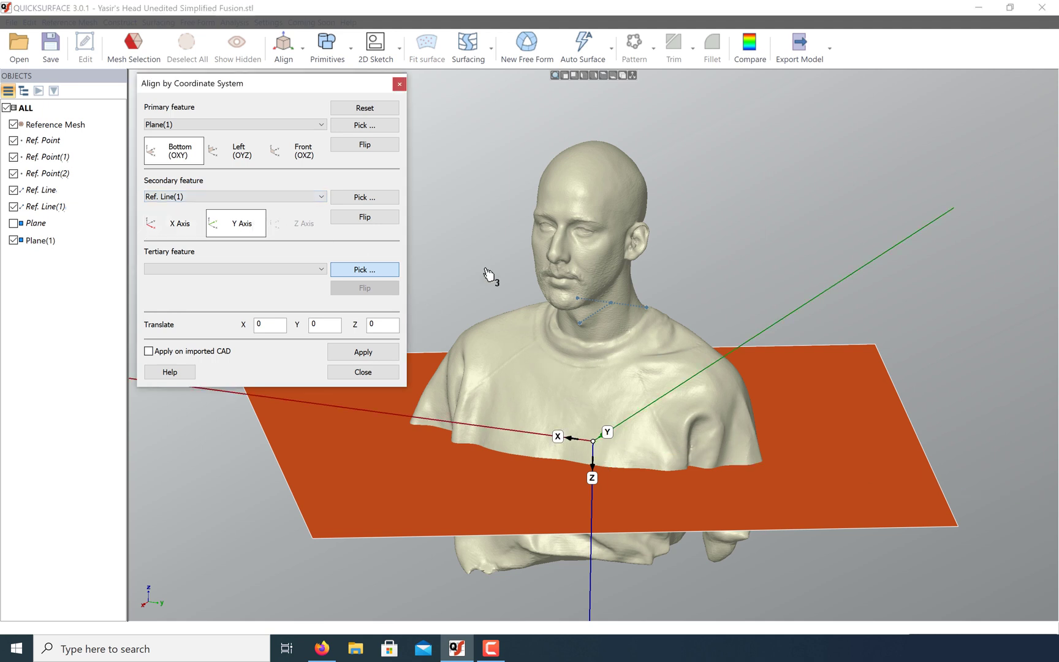
left_click(393, 155)
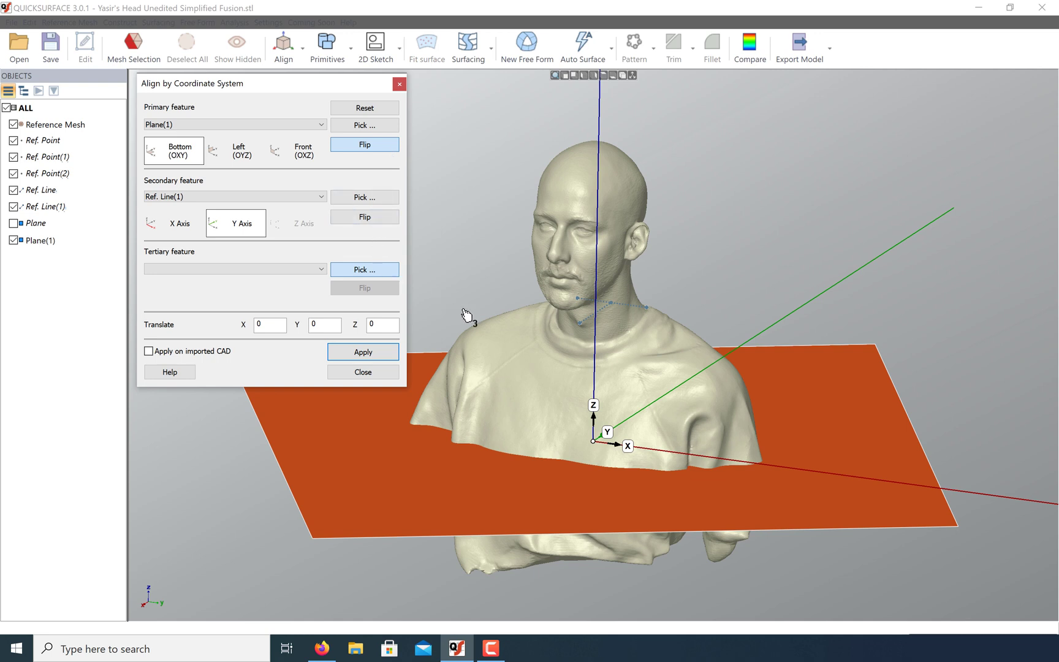
left_click(580, 324)
left_click(383, 352)
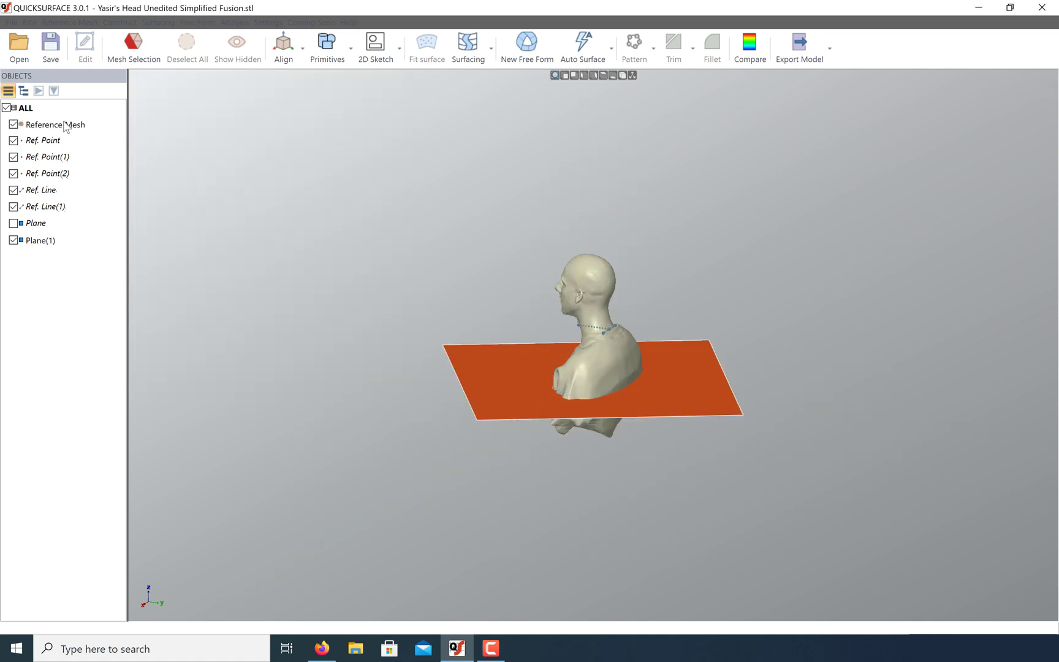
left_click(6, 107)
left_click(13, 125)
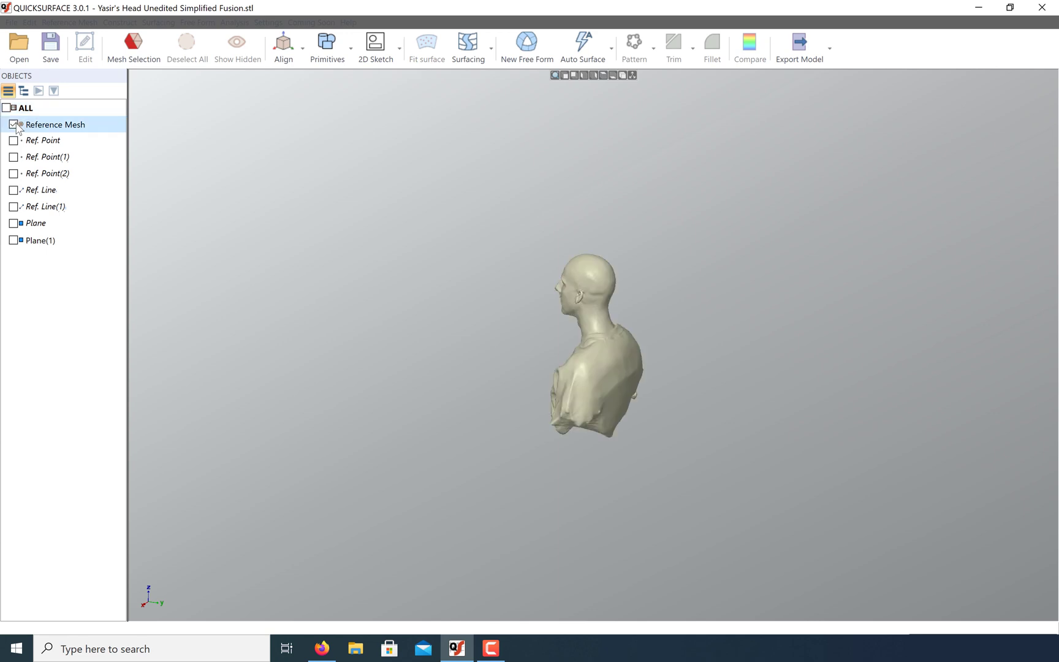
Check the aligned bust in Front, Left, Right and Top views, ending on Front
left_click(565, 76)
left_click(583, 78)
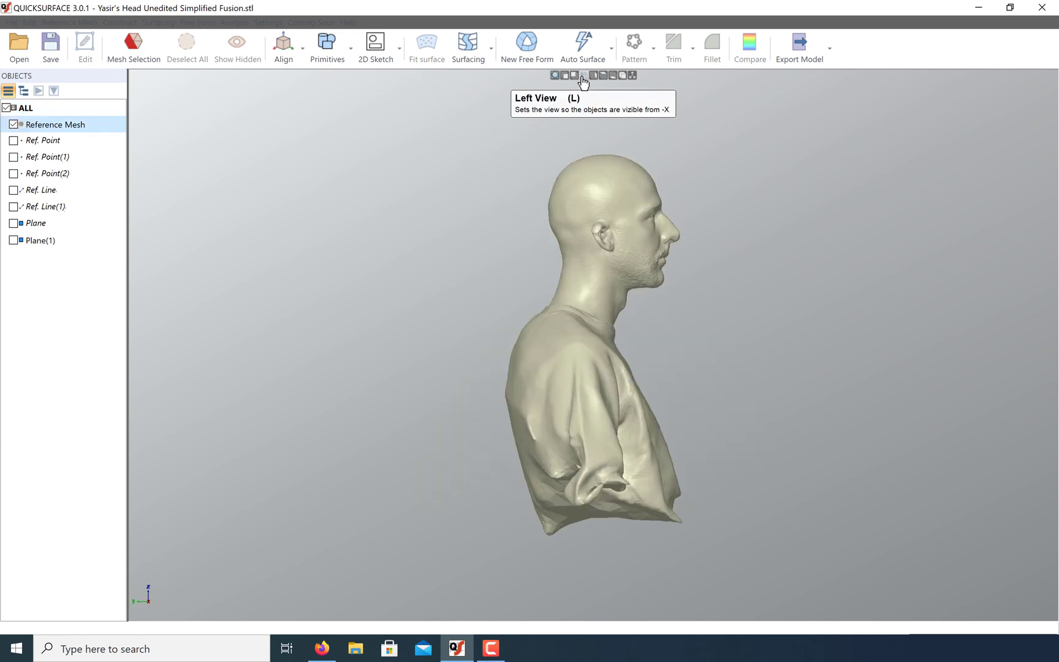
left_click(593, 77)
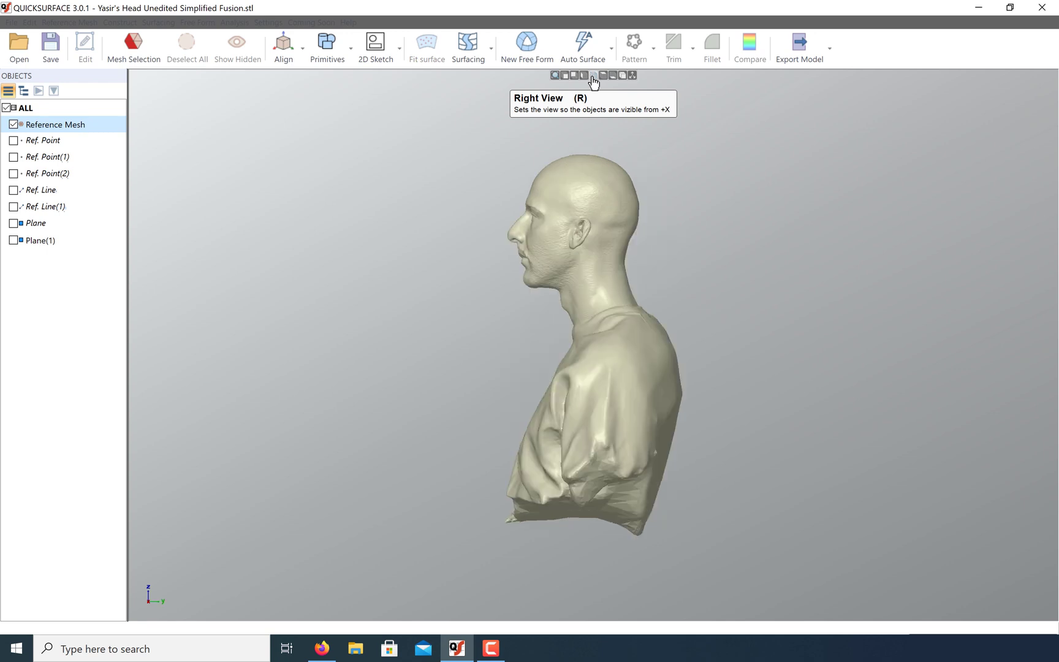
left_click(604, 77)
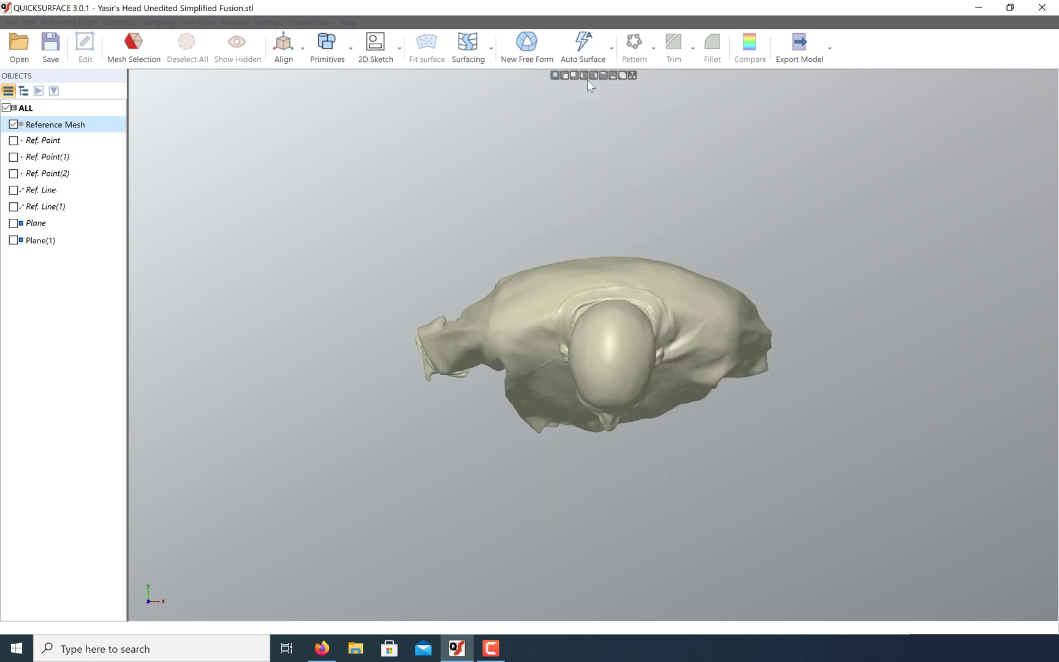
left_click(564, 77)
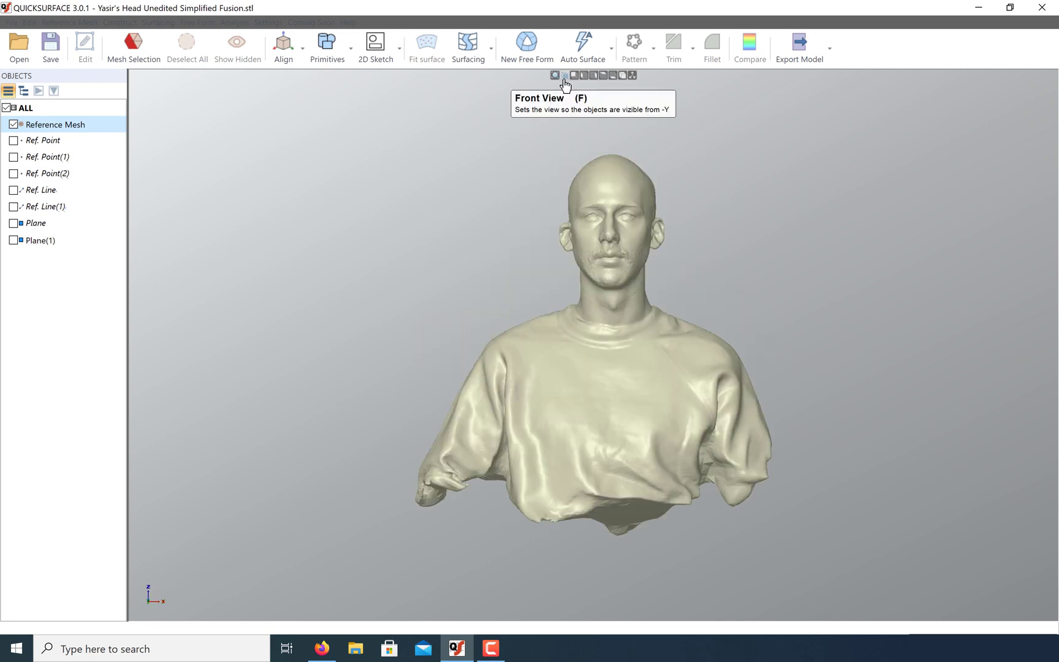
Show the world coordinate axes and zoom into an isometric view of the bust
left_click(632, 76)
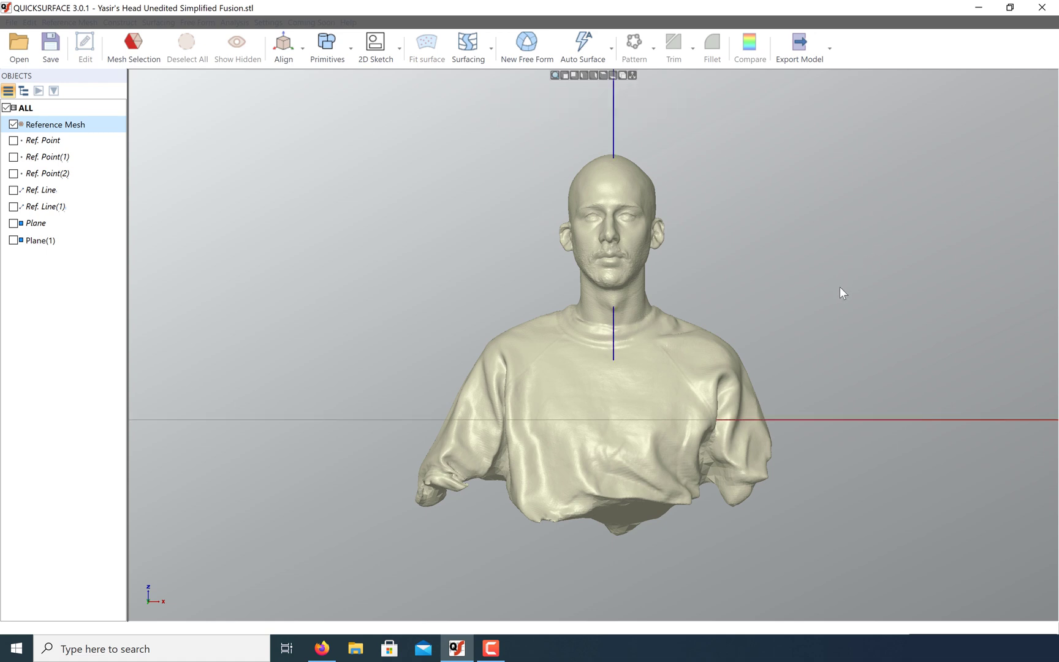
key("i")
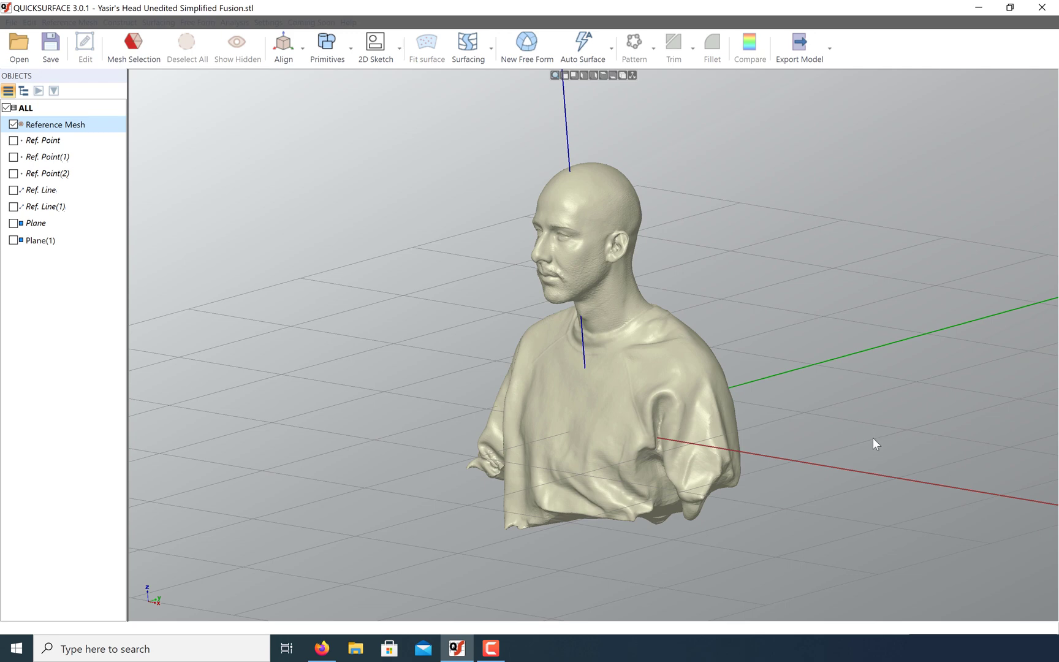
scroll(868, 454, "up", 3)
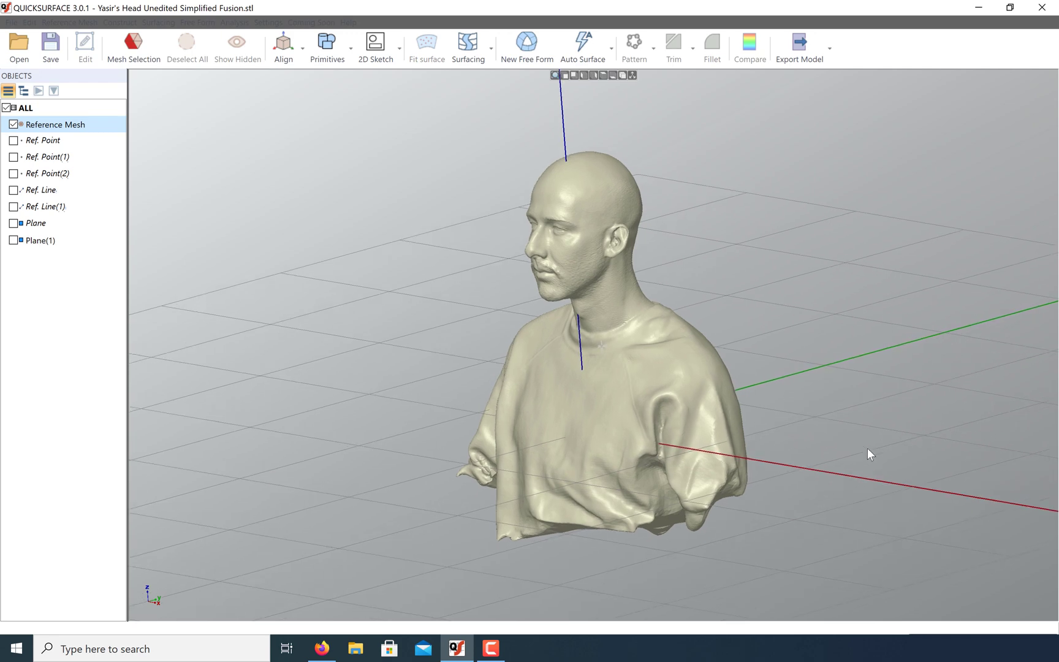